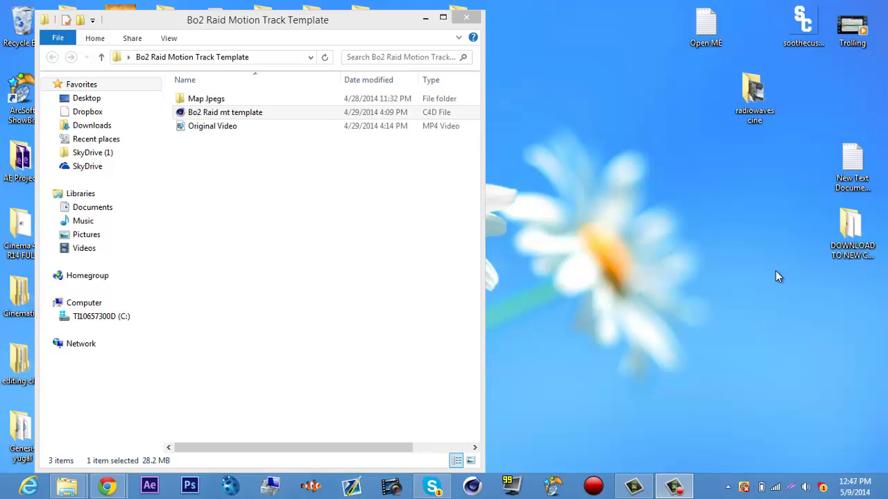
# - Open Bo2 Raid mt template.c4d in Cinema 4D R14
pyautogui.click(313, 116)
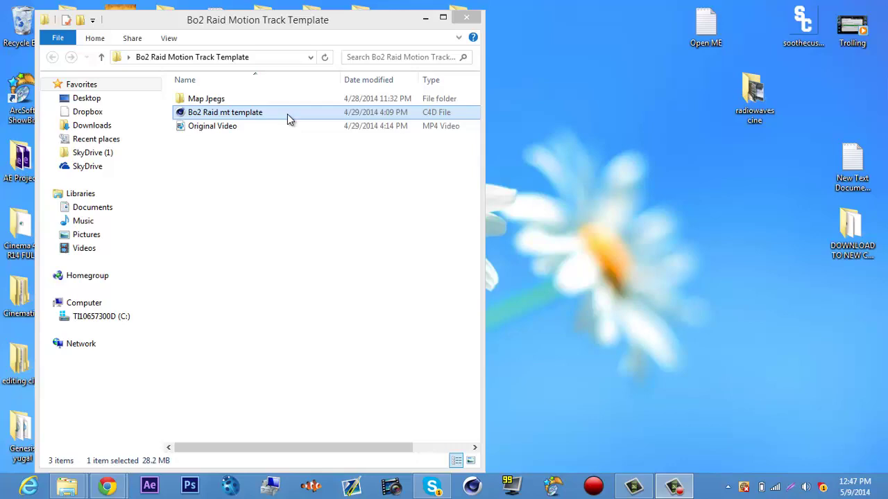
pyautogui.doubleClick(287, 114)
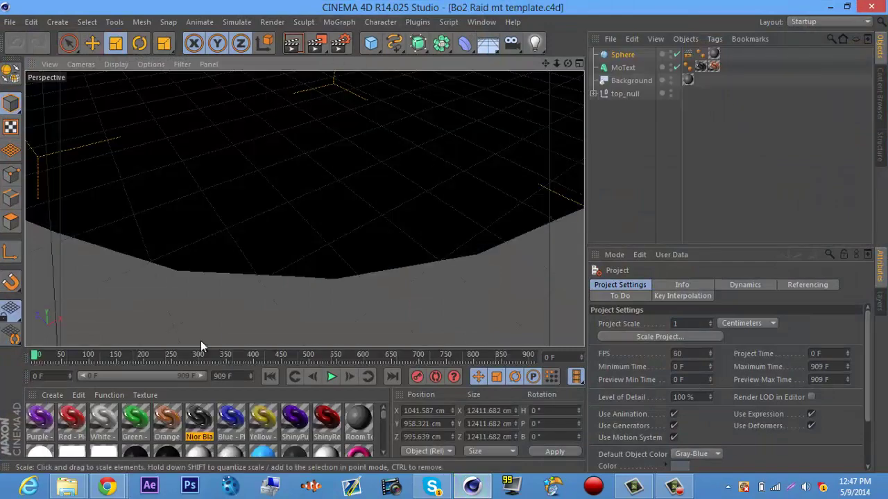
# - Move the timeline to frame 639, where PLUTO PRESENTS shows, and dismiss the texture error
pyautogui.moveTo(201, 359); pyautogui.dragTo(388, 357)
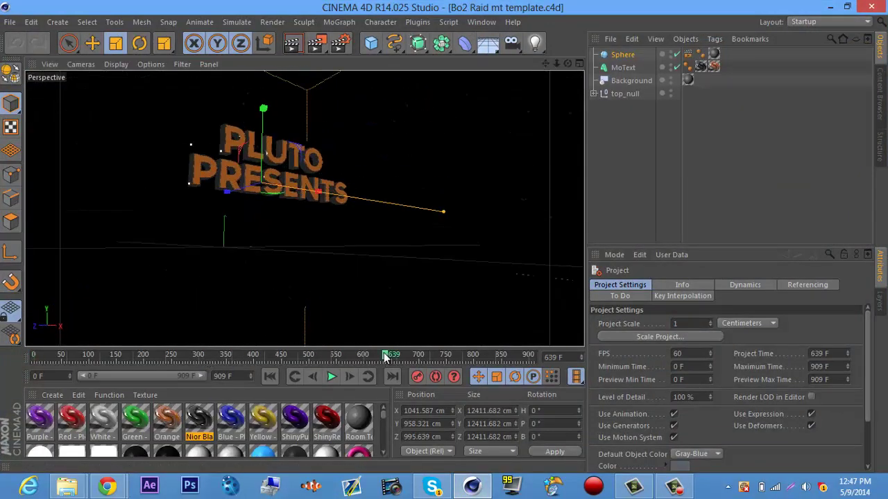
pyautogui.click(292, 43)
pyautogui.click(262, 206)
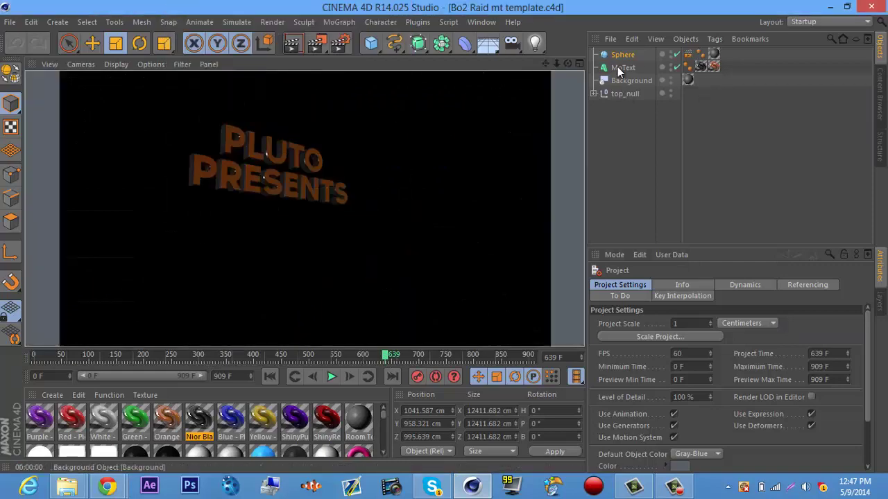
# - Open the Background's Mat material and its Color texture options
pyautogui.click(687, 80)
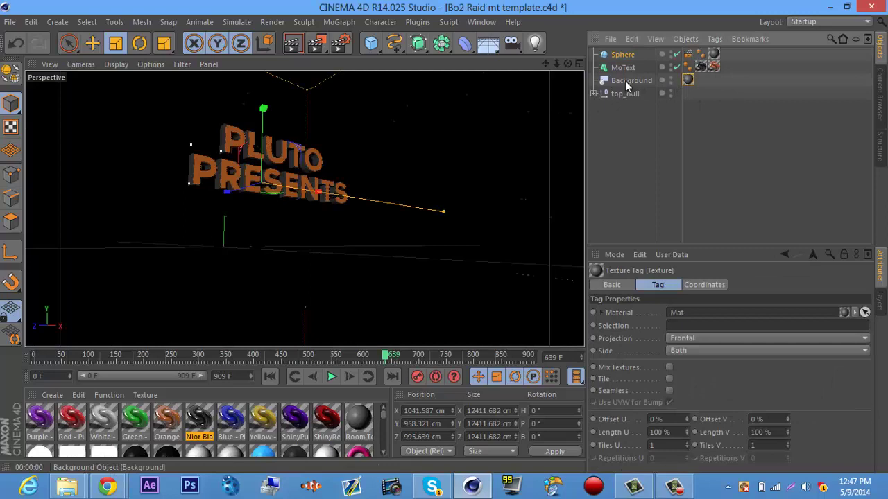
pyautogui.doubleClick(687, 81)
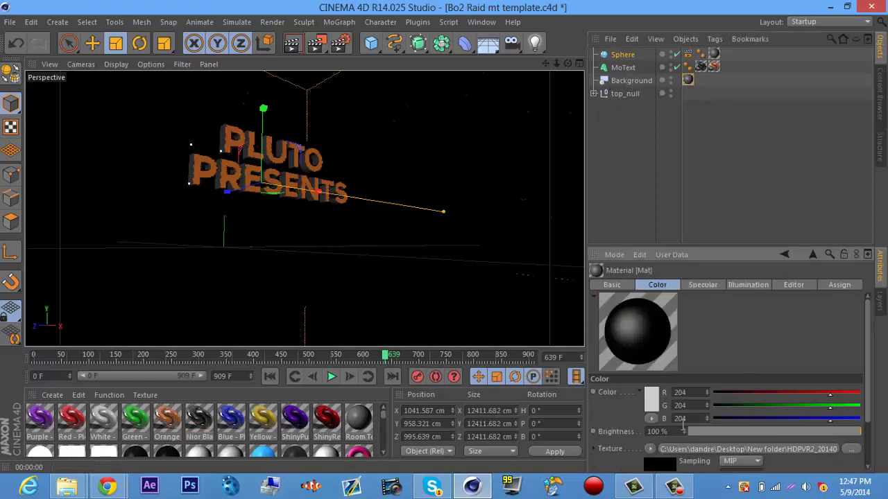
pyautogui.click(650, 448)
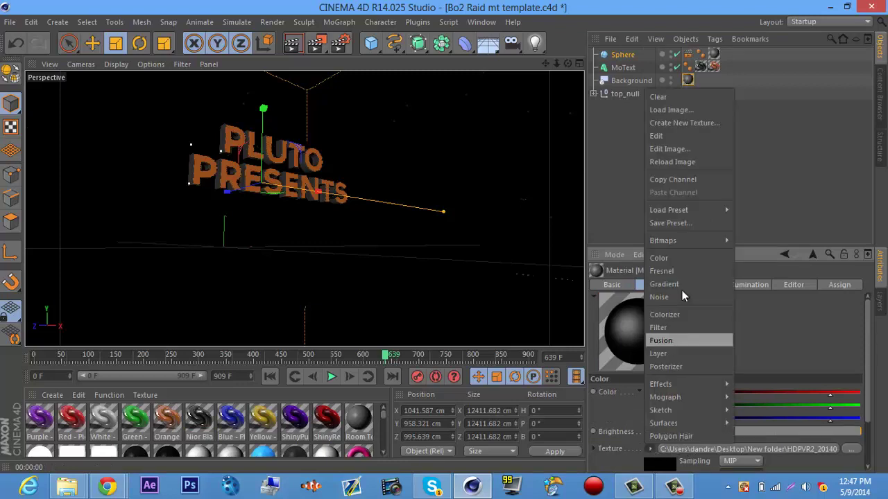
# - Clear the Color texture and load HDPVR2_20140428_2203_00000 from Map Jpegs, without copying it
pyautogui.click(666, 97)
pyautogui.click(650, 450)
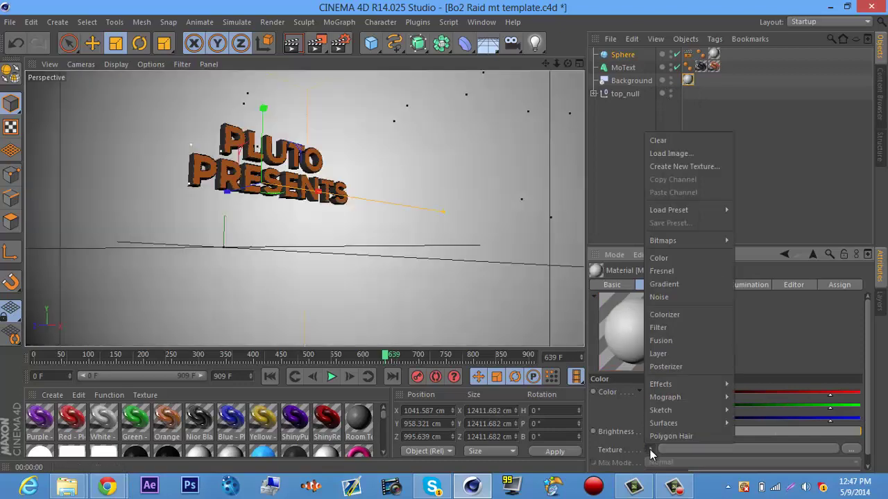
pyautogui.click(676, 152)
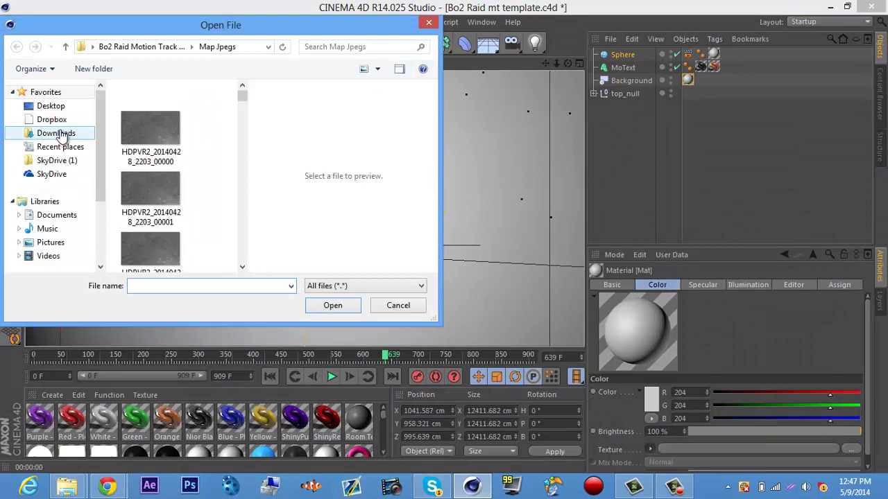
pyautogui.click(48, 92)
pyautogui.click(52, 106)
pyautogui.moveTo(244, 97); pyautogui.dragTo(242, 129)
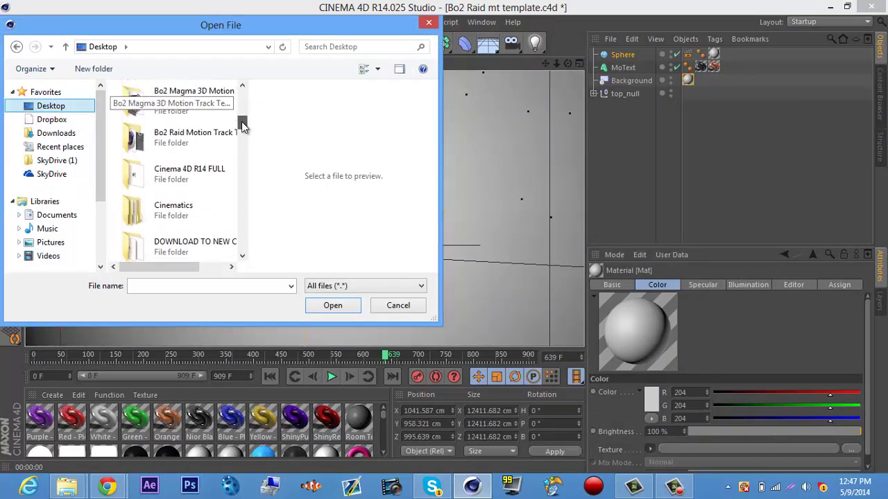
pyautogui.doubleClick(208, 135)
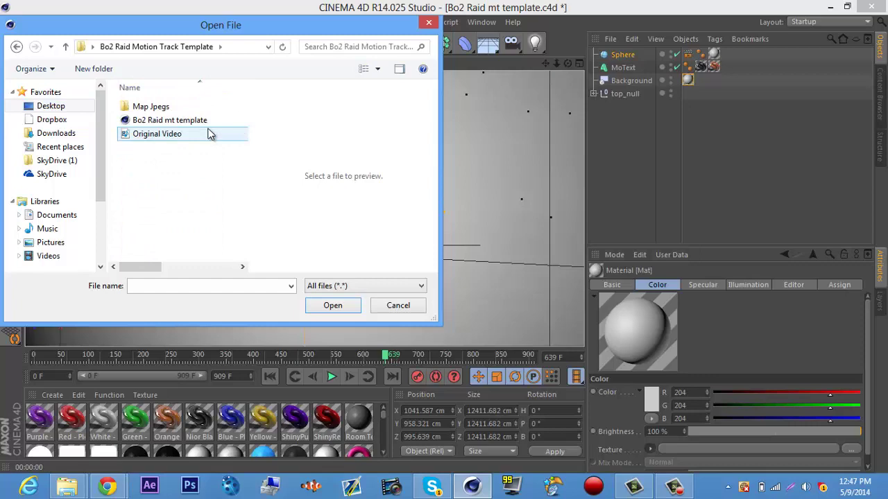
pyautogui.doubleClick(182, 108)
pyautogui.click(157, 109)
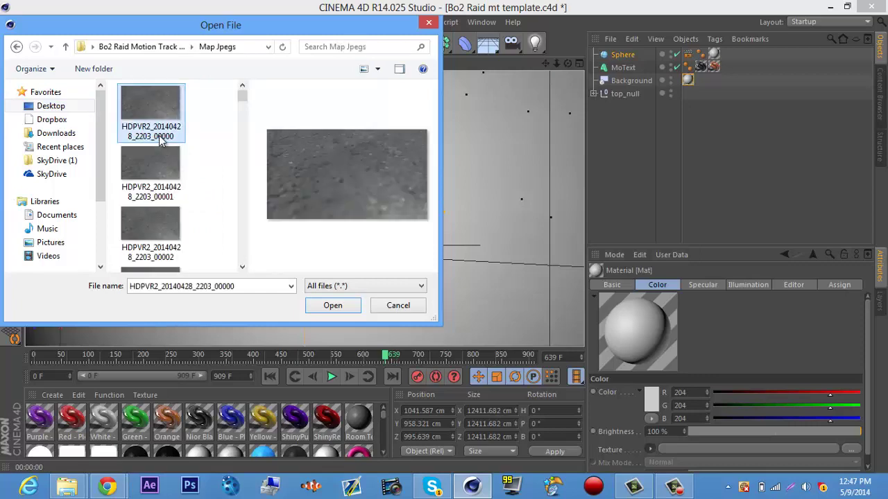
pyautogui.click(333, 306)
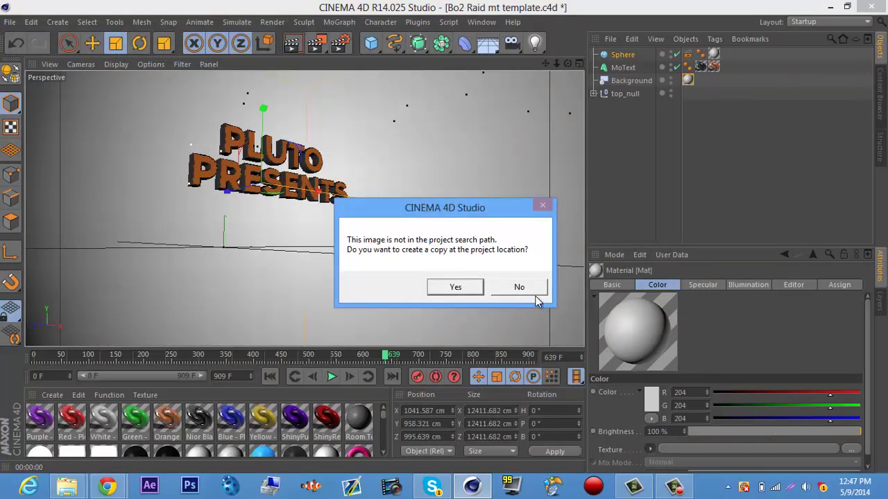
pyautogui.click(520, 288)
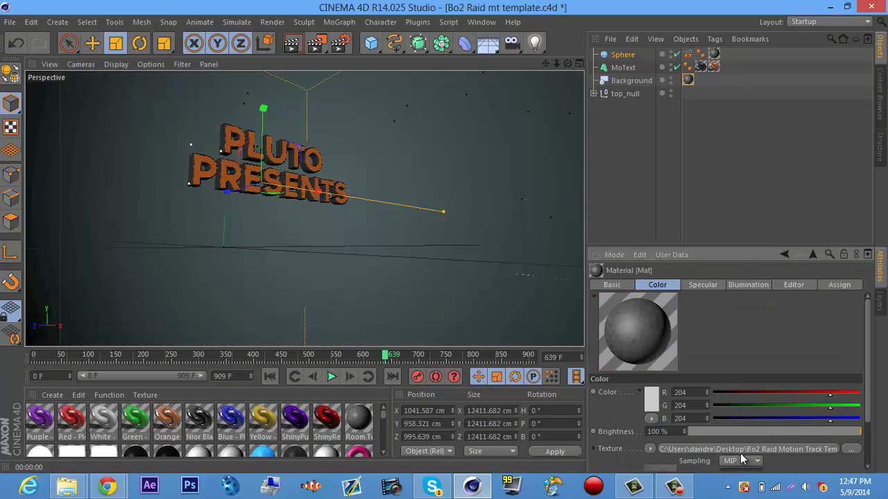
# - Animate the bitmap as a 913-frame, 60 fps sequence and render a preview of PLUTO PRESENTS
pyautogui.click(693, 448)
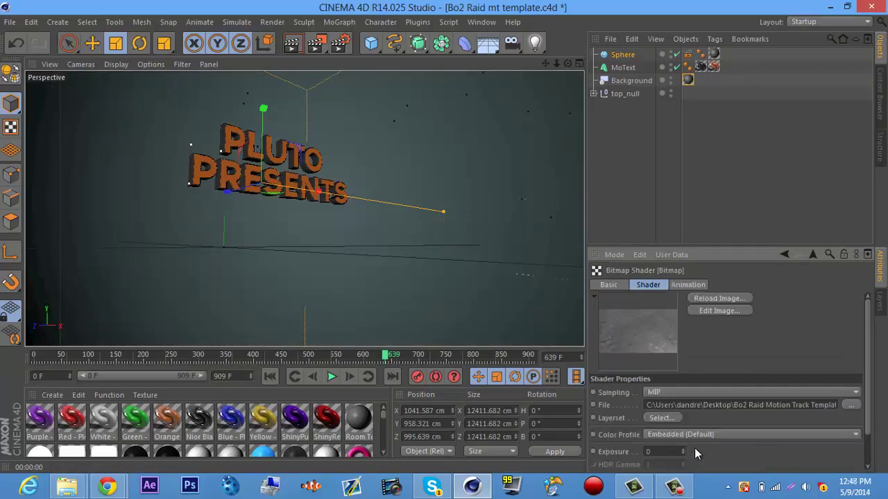
pyautogui.click(689, 285)
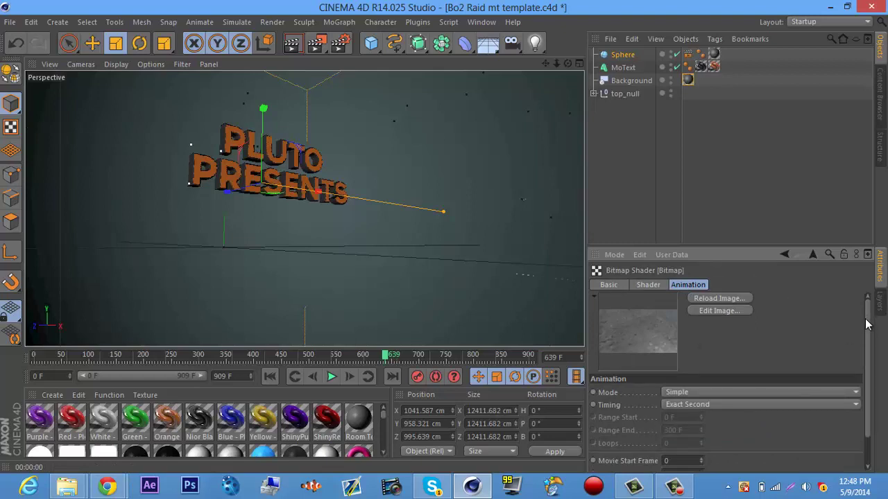
pyautogui.moveTo(866, 324); pyautogui.dragTo(863, 396)
pyautogui.click(622, 466)
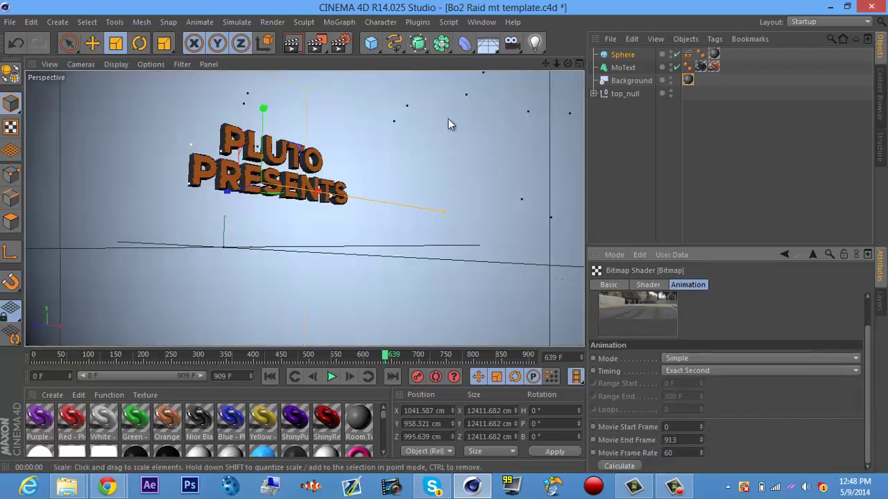
pyautogui.click(295, 43)
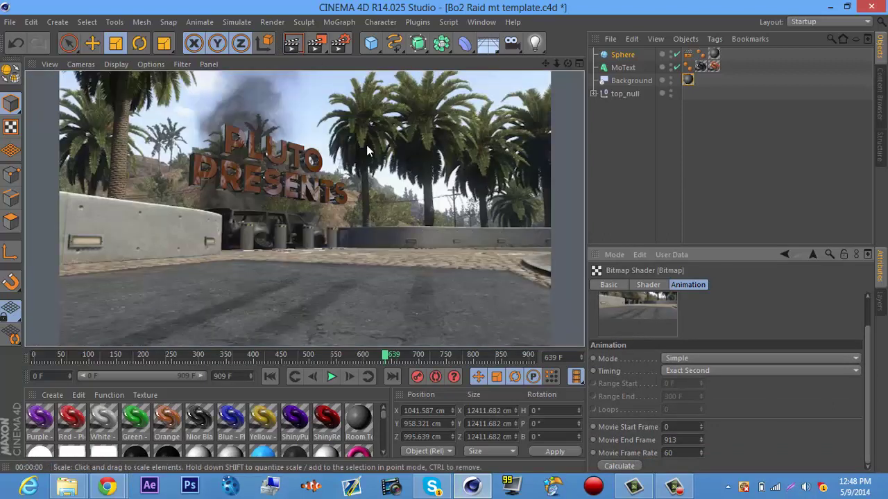
pyautogui.click(625, 67)
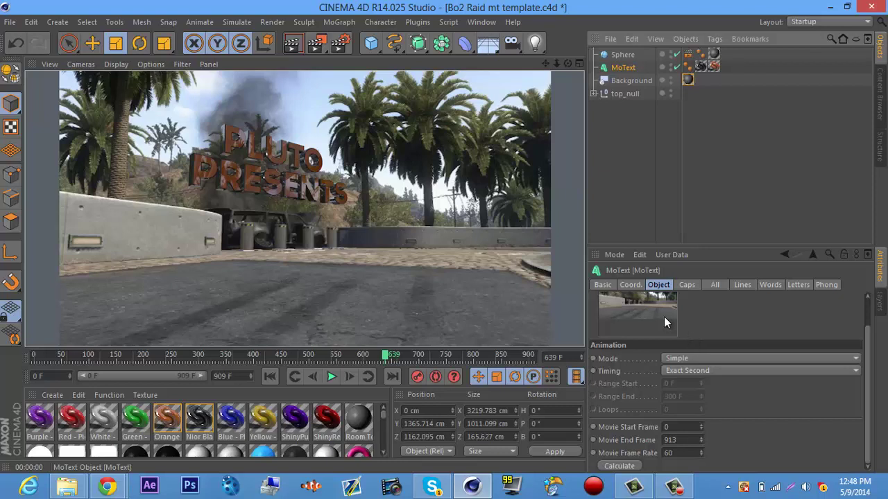
# - Show the MoText text field reading 'Pluto Presents' in TYPOGRAPH PRO ExtraBold
pyautogui.click(624, 67)
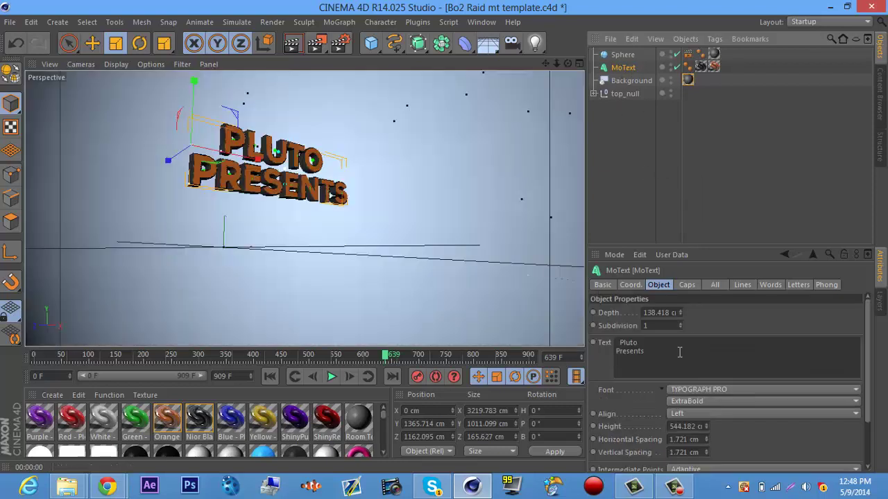
pyautogui.click(630, 347)
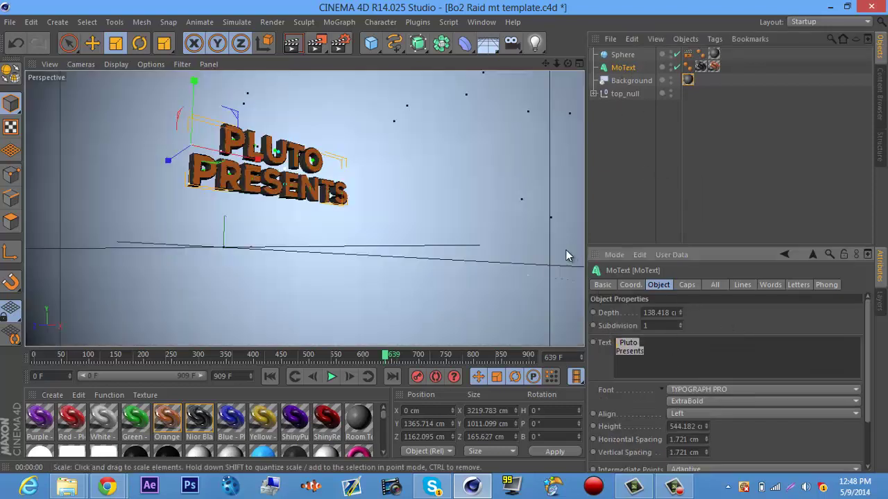
# - Confirm Render Settings output All Frames and save them in JPEG format
pyautogui.click(344, 43)
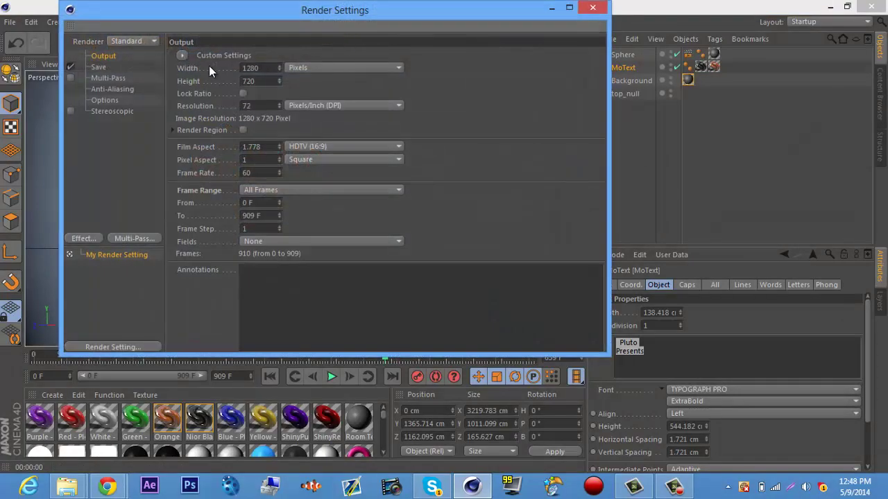
pyautogui.click(249, 191)
pyautogui.click(267, 191)
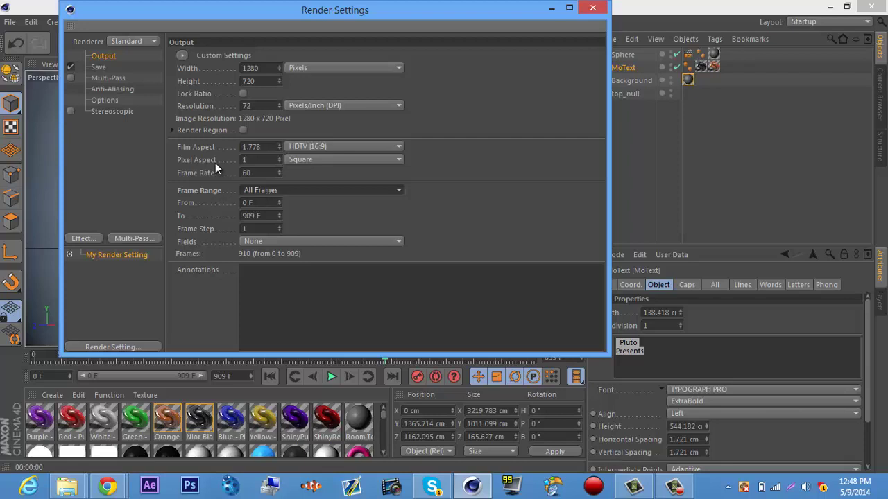
pyautogui.click(108, 66)
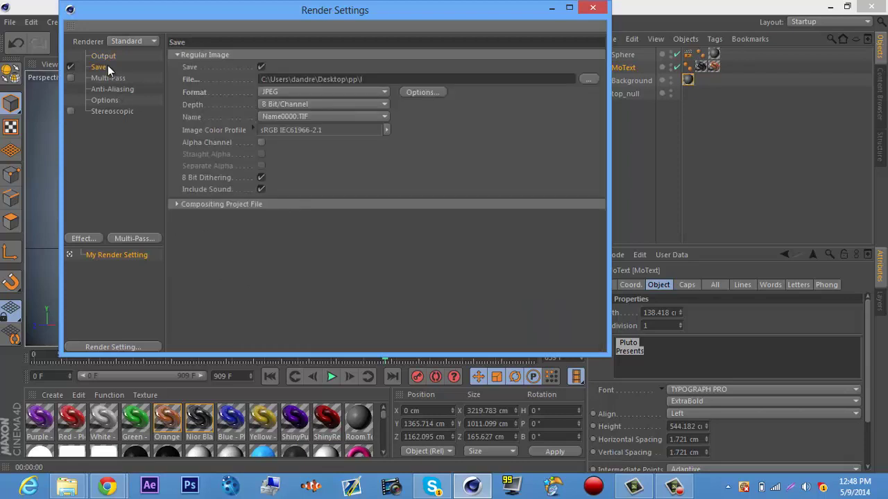
pyautogui.click(276, 91)
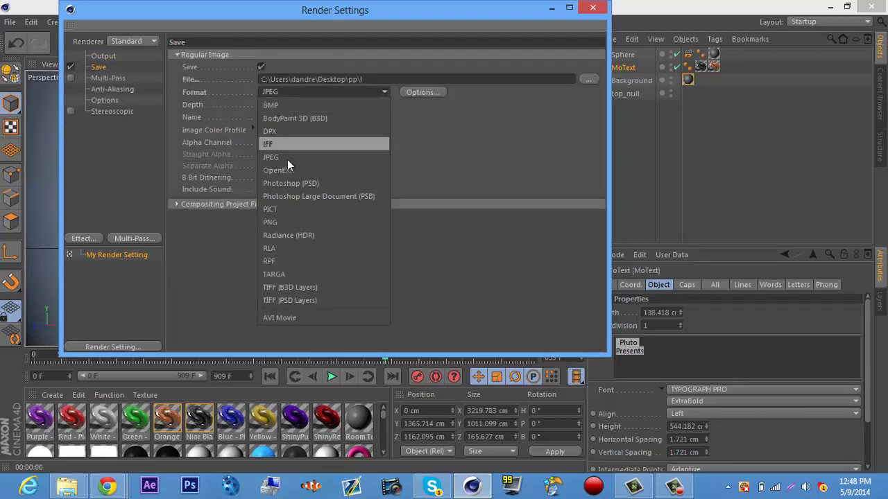
pyautogui.click(287, 158)
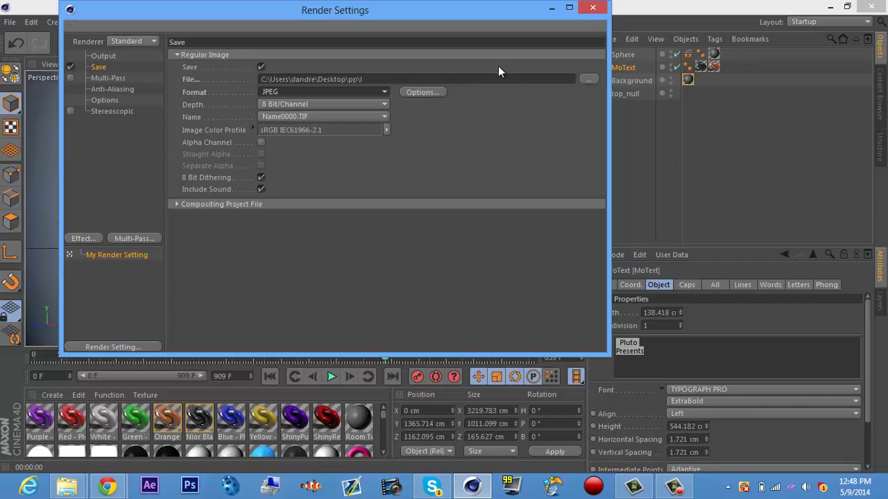
# - Check the pp save path without changing it, close Render Settings and minimize Cinema 4D
pyautogui.click(586, 80)
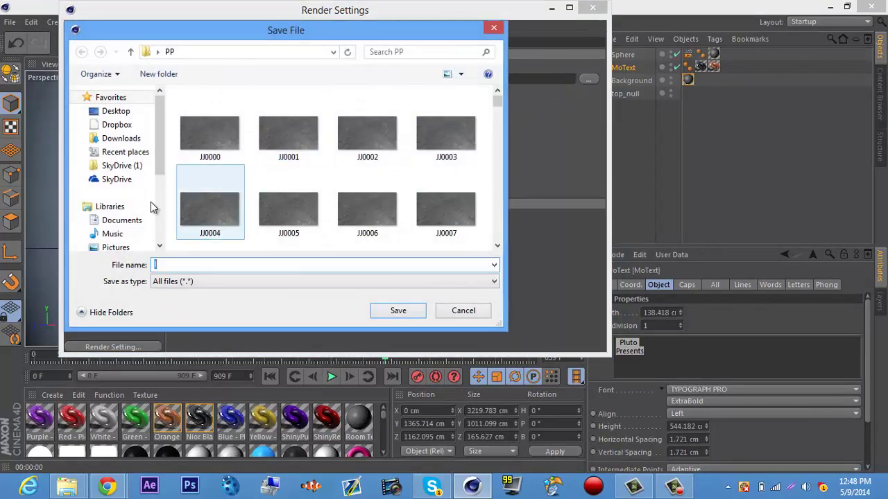
pyautogui.click(114, 111)
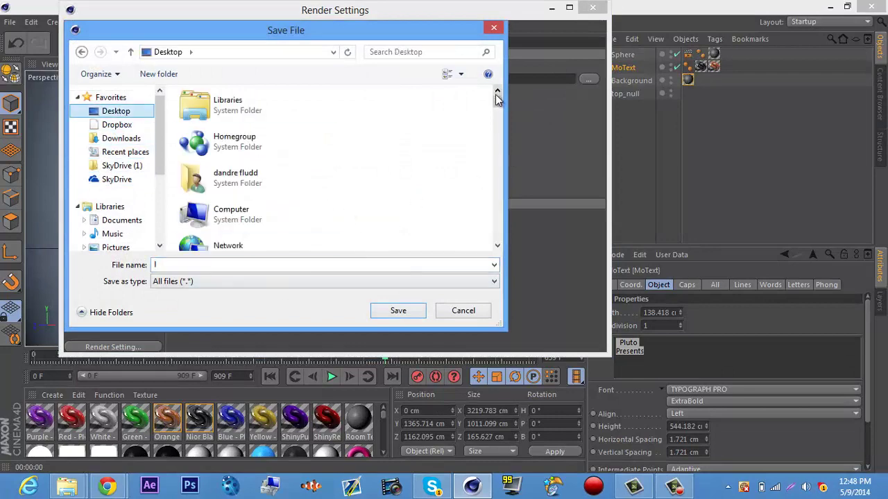
pyautogui.moveTo(499, 100); pyautogui.dragTo(498, 122)
pyautogui.click(462, 316)
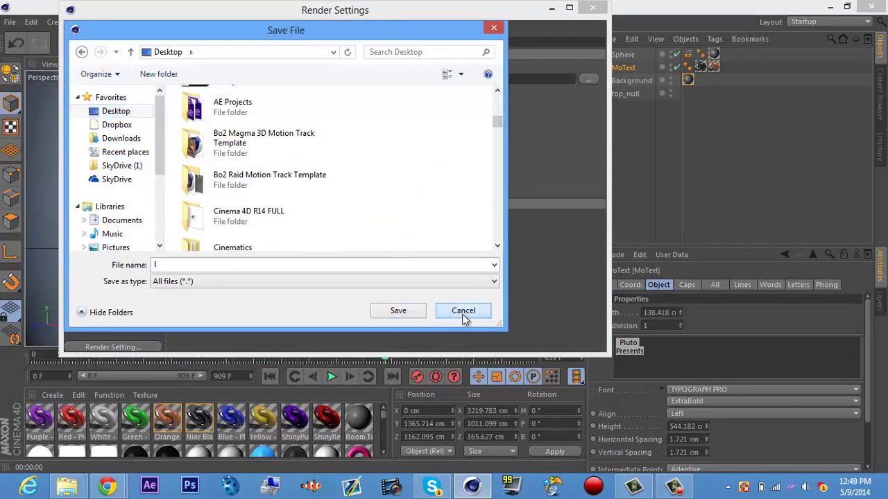
pyautogui.click(596, 9)
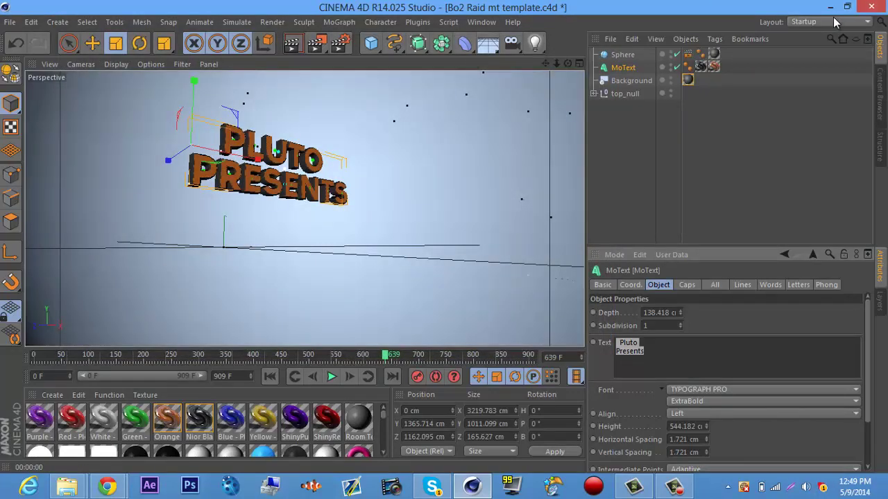
pyautogui.click(831, 8)
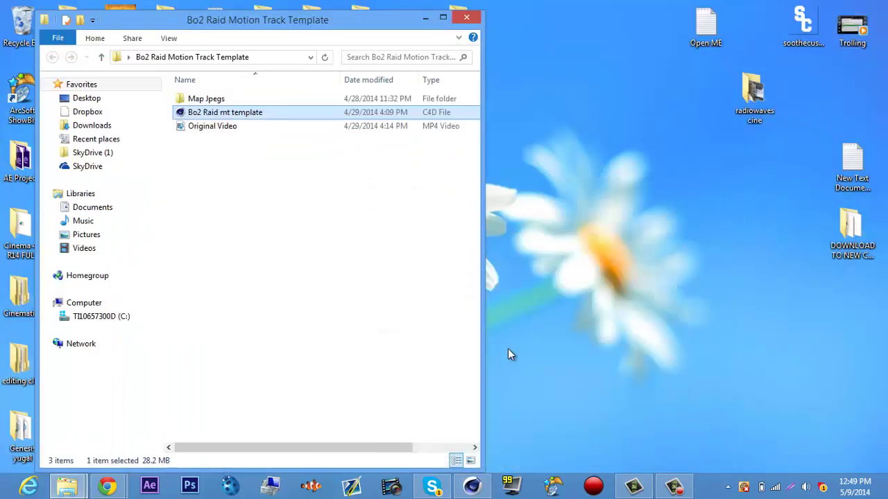
# - Minimize the template folder window and bring up After Effects' Untitled Project
pyautogui.click(426, 17)
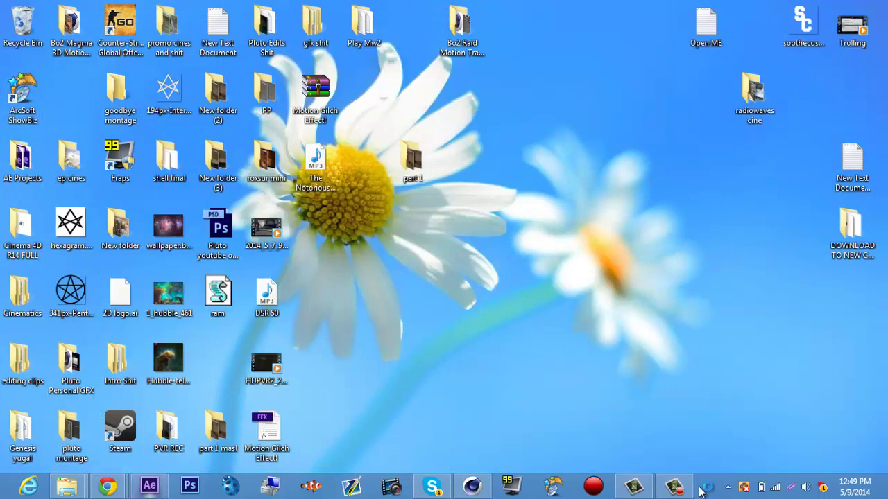
pyautogui.click(673, 486)
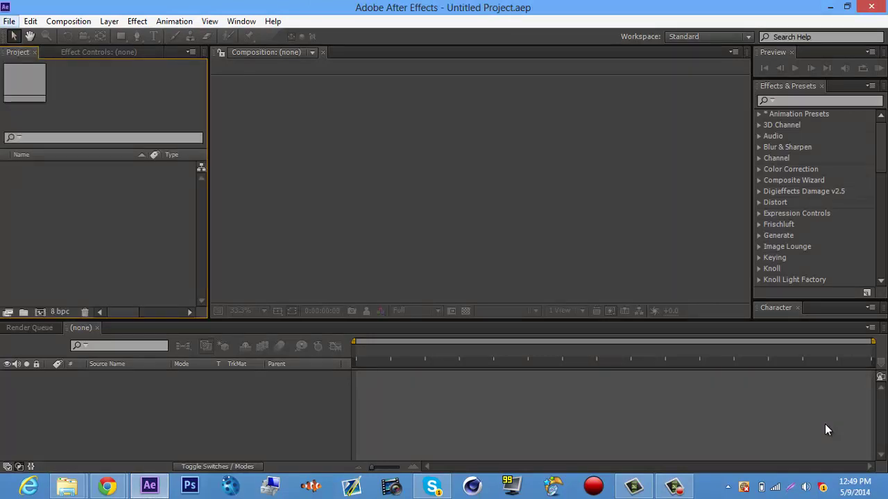
# - Import jj0000 from Desktop > part 1 as the JPEG sequence jj[0000-0527].jpg
pyautogui.hotkey('alt', 'f')
pyautogui.press('Down')
pyautogui.press('Down')
pyautogui.press('Down')
pyautogui.press('Down')
pyautogui.press('Down')
pyautogui.press('Down')
pyautogui.press('Down')
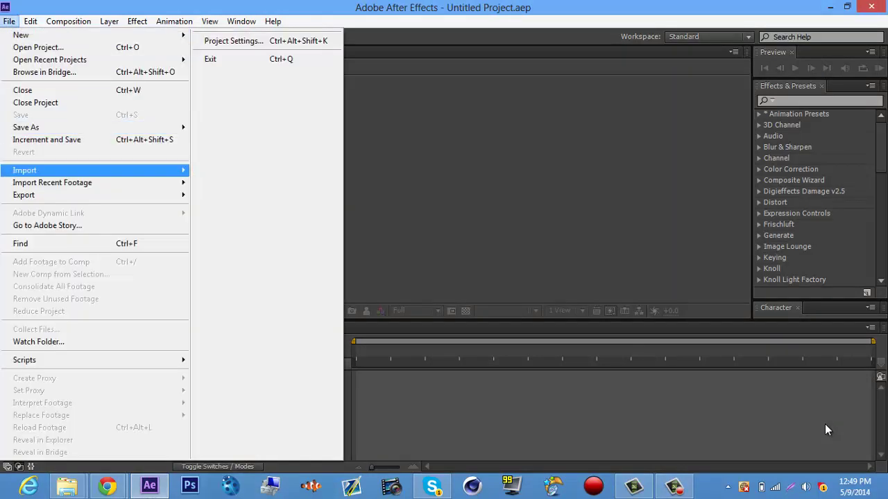
pyautogui.press('Right')
pyautogui.press('Return')
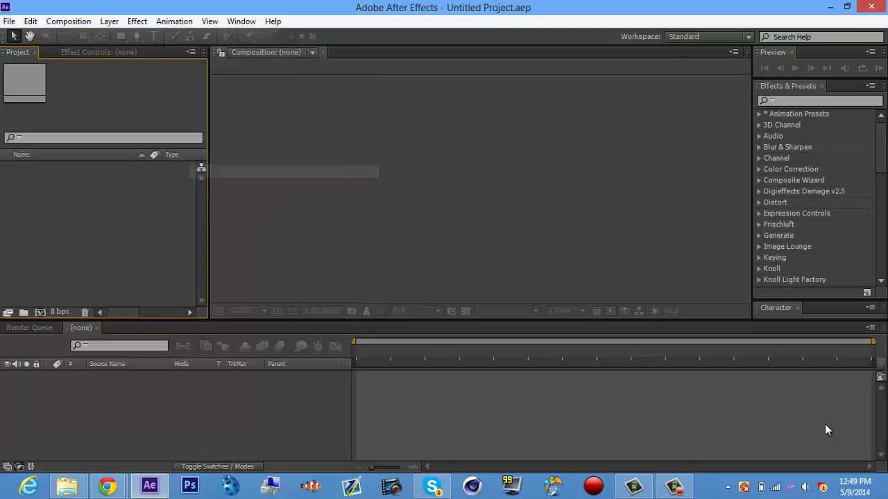
pyautogui.press('BackSpace')
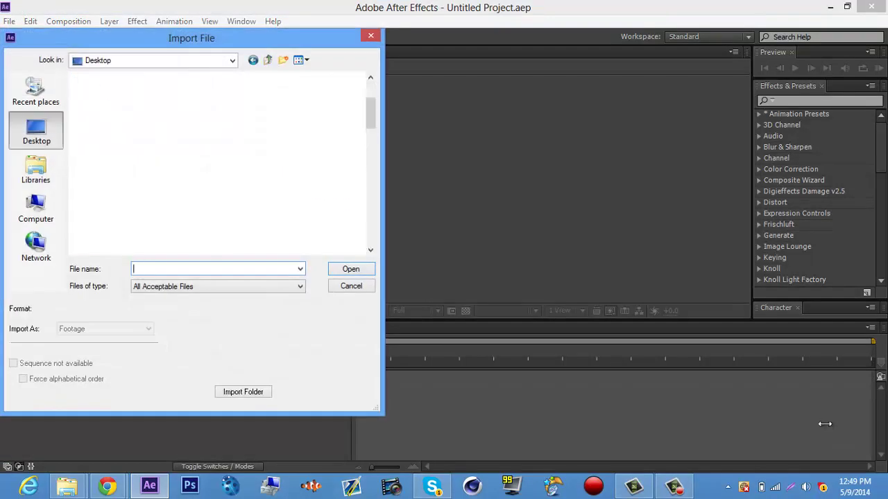
pyautogui.press('Down')
pyautogui.press('Down')
pyautogui.press('Down')
pyautogui.press('Down')
pyautogui.press('Down')
pyautogui.press('Down')
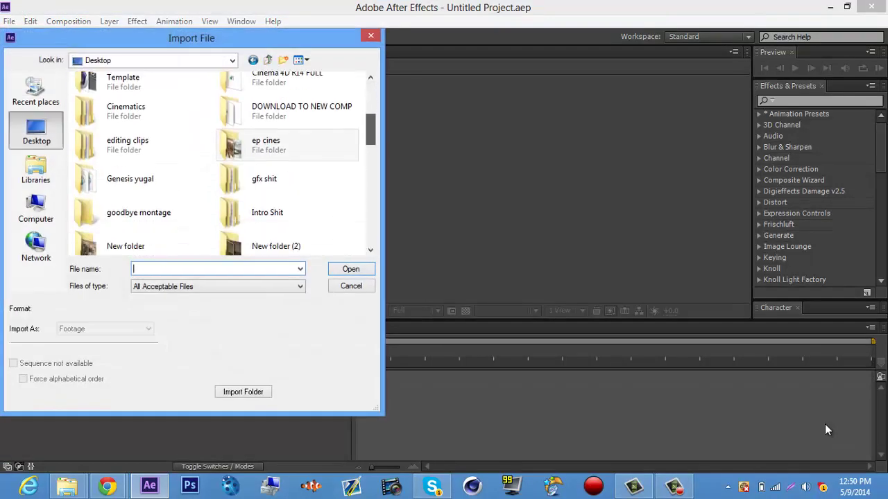
pyautogui.press('Left')
pyautogui.press('Left')
pyautogui.press('Left')
pyautogui.press('Left')
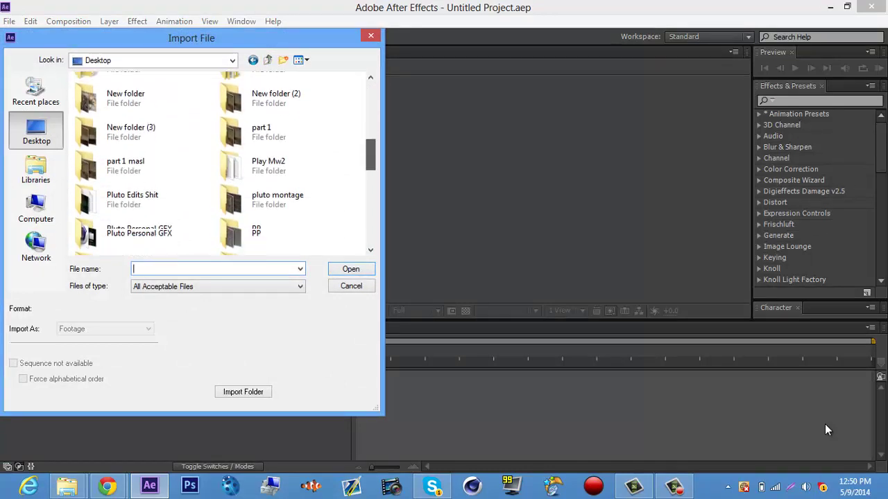
pyautogui.press('Return')
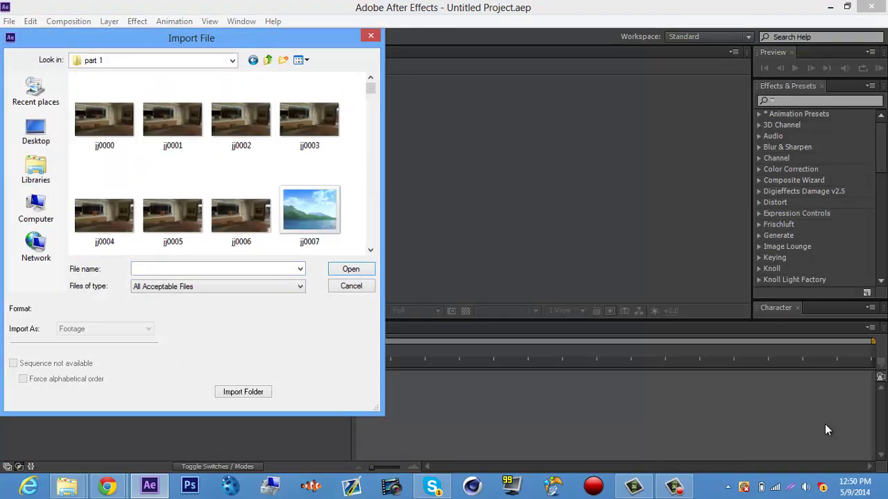
pyautogui.press('Down')
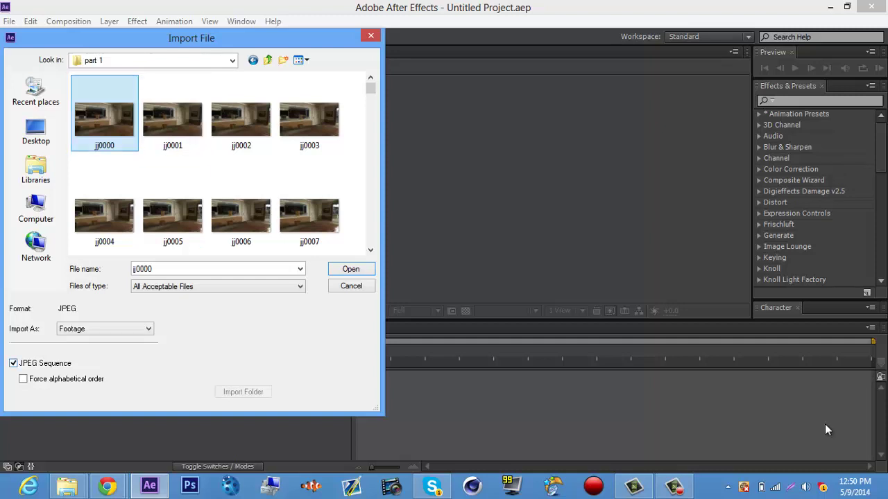
pyautogui.press('Tab')
pyautogui.press('Return')
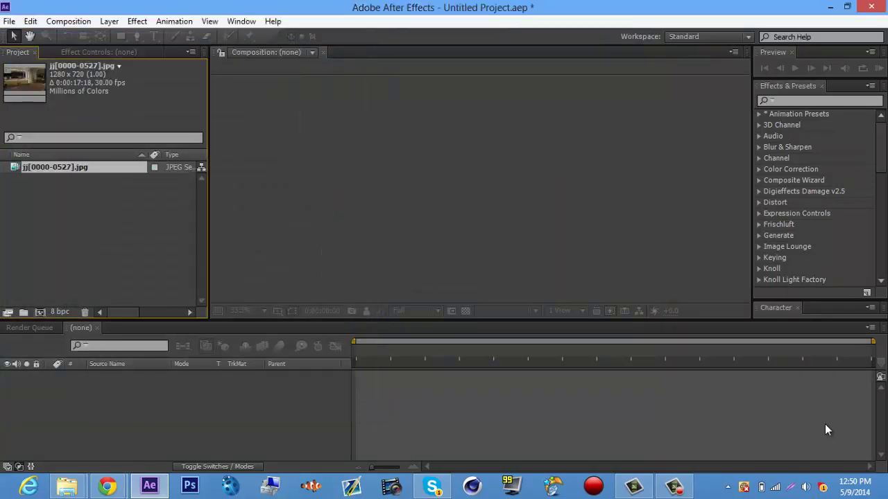
# - Build composition jj from jj[0000-0527].jpg and play the footage back
pyautogui.hotkey('ctrl', 'shift', 'a')
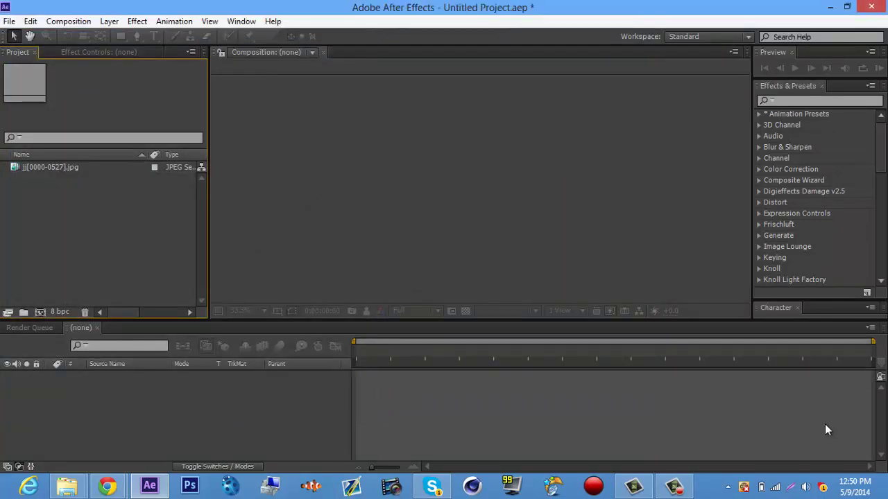
pyautogui.hotkey('ctrl', 'a')
pyautogui.moveTo(56, 167); pyautogui.dragTo(40, 312)
pyautogui.press('space')
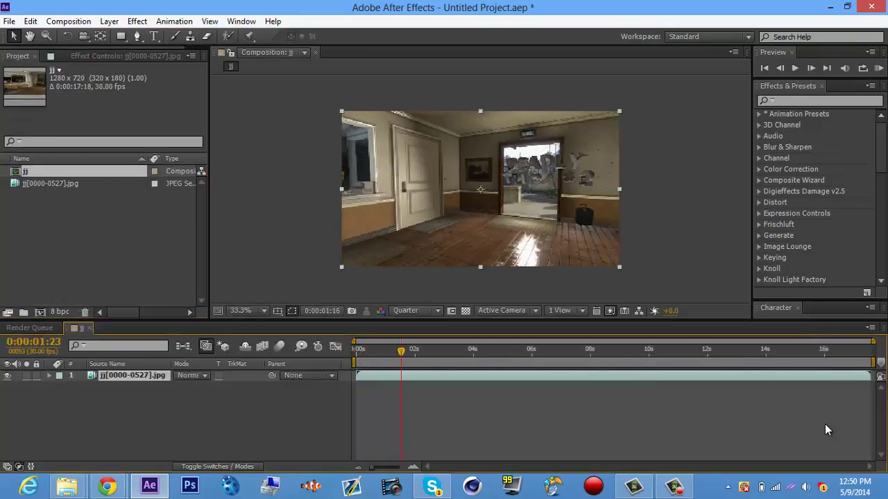